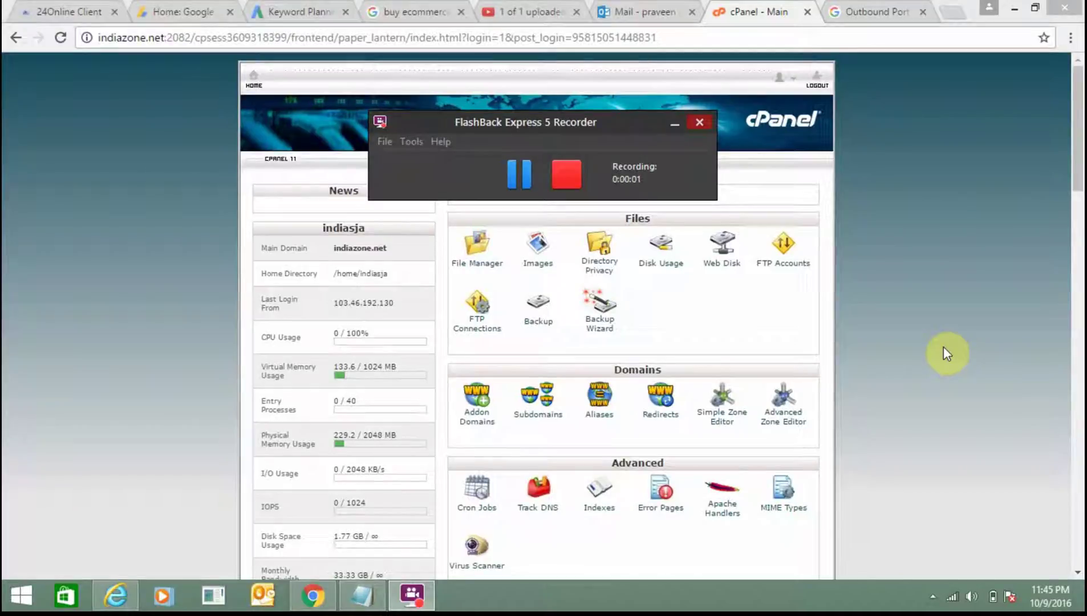
Read the Bluehost email about blocked outbound ports 80, 443, 587 and 465, then return to cPanel
click(943, 347)
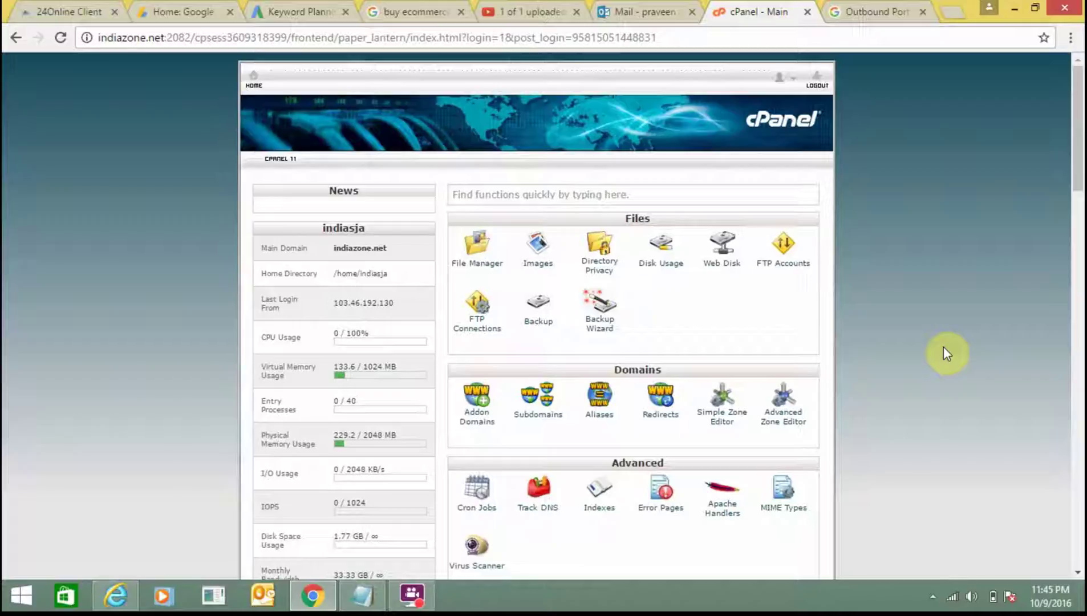
click(126, 602)
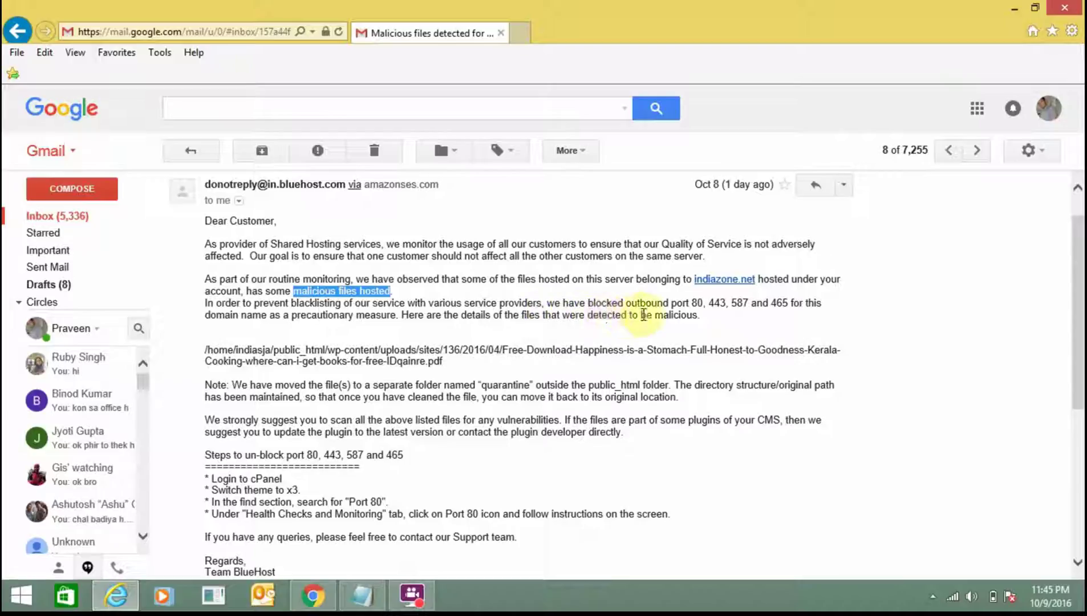
drag(626, 305, 768, 305)
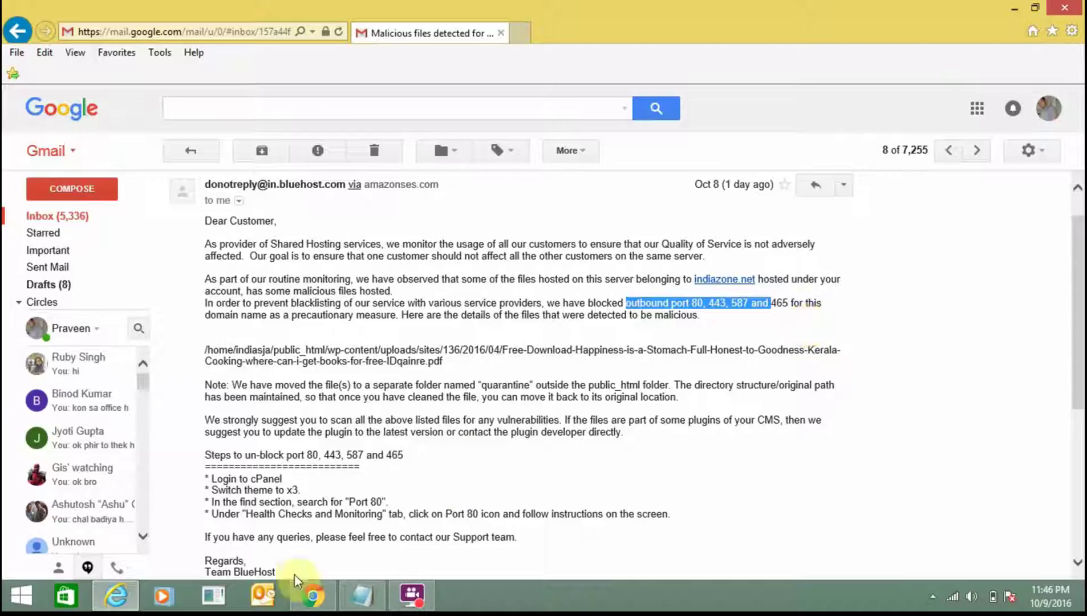
click(315, 596)
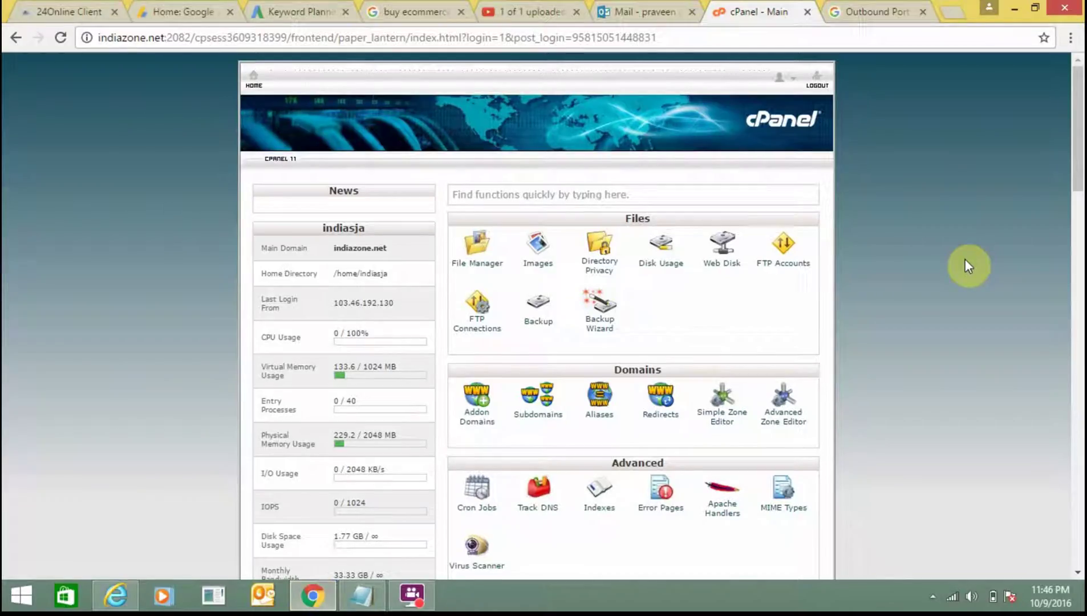
Find Switch Theme and change the cPanel theme from paper_lantern to x3
key(ctrl+f)
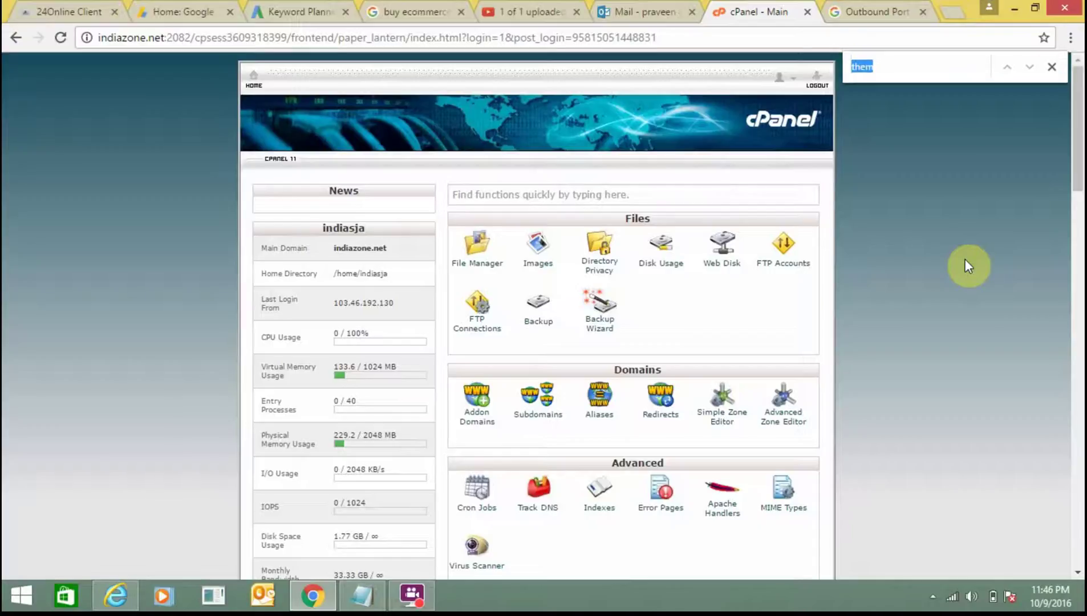
text(them)
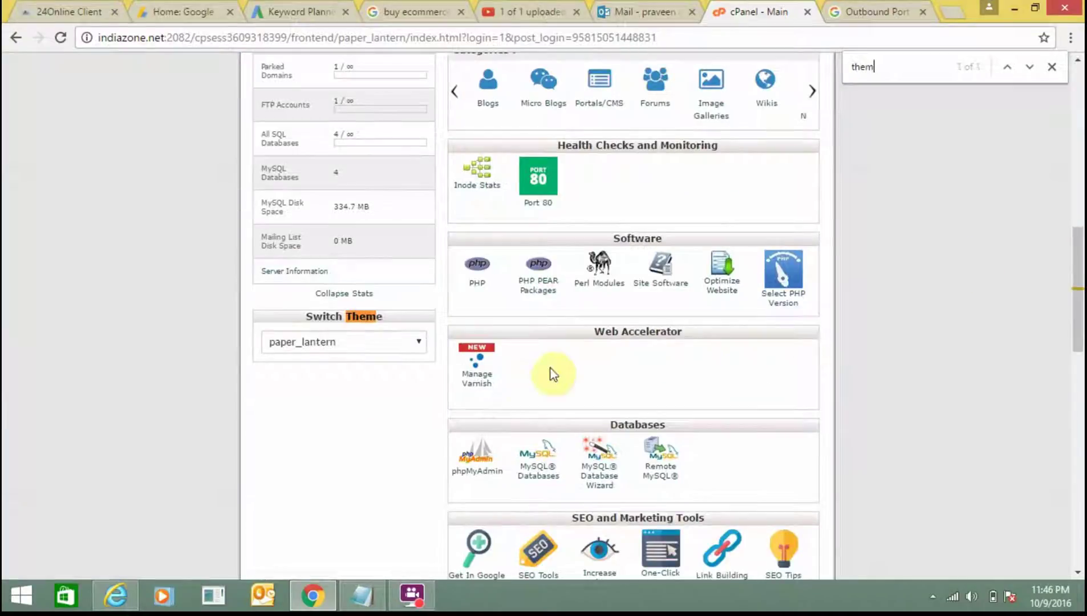
click(390, 340)
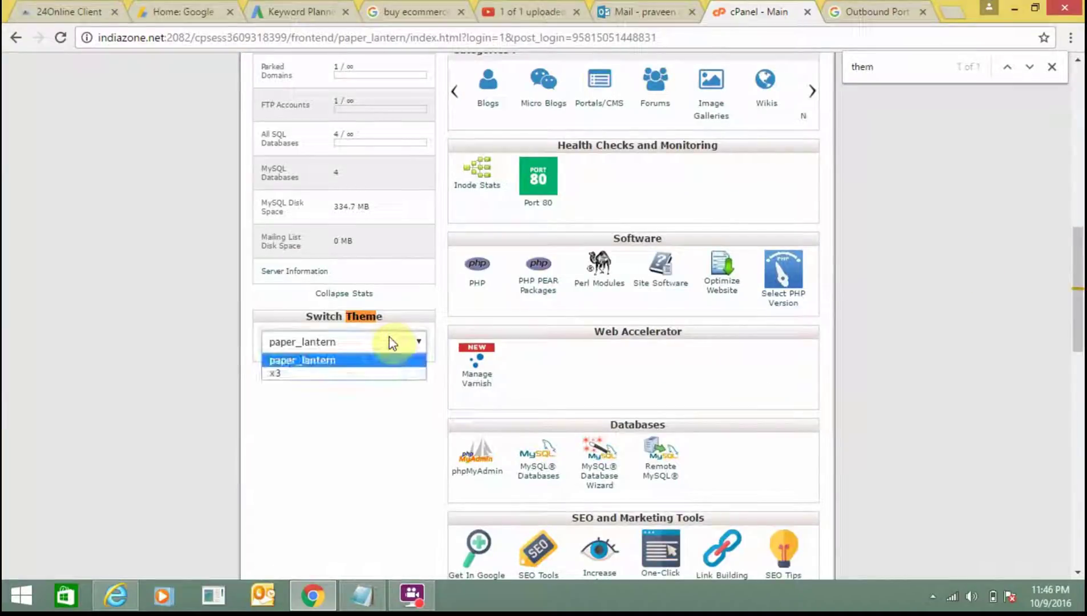
click(340, 382)
click(307, 427)
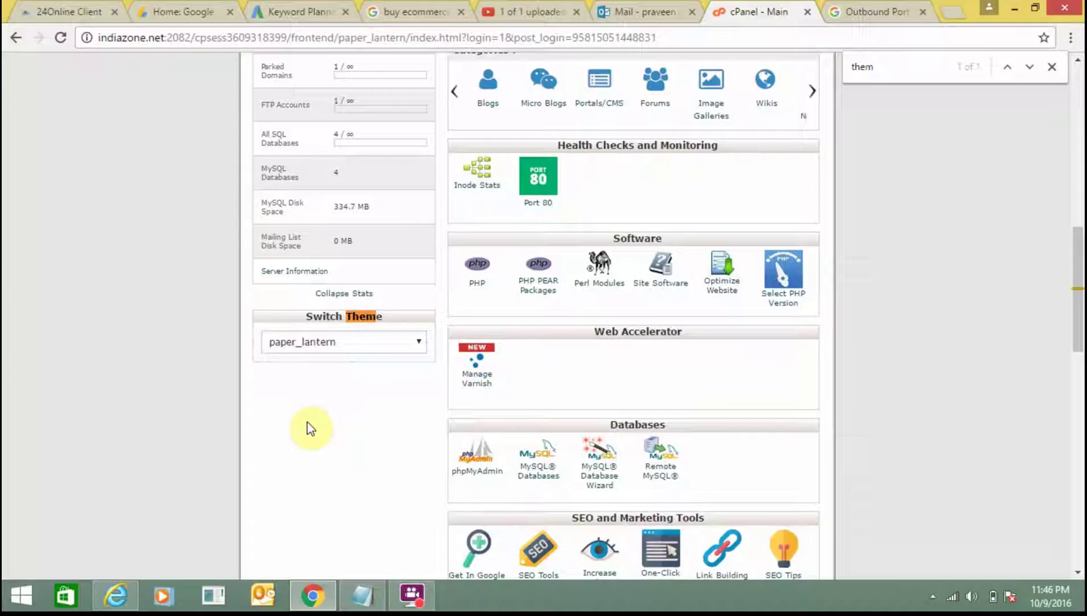
click(371, 340)
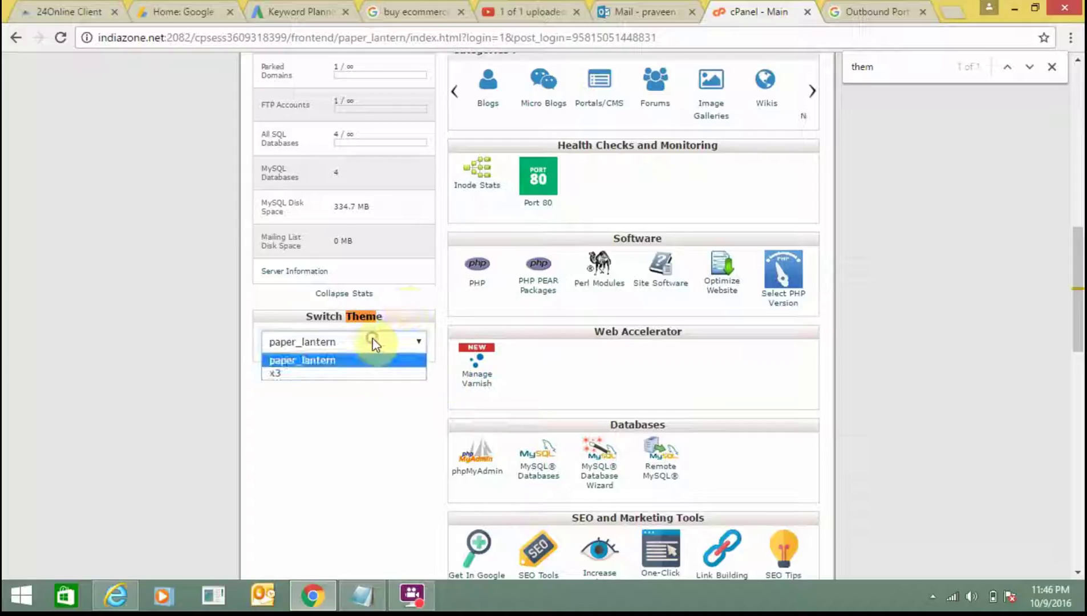
click(313, 373)
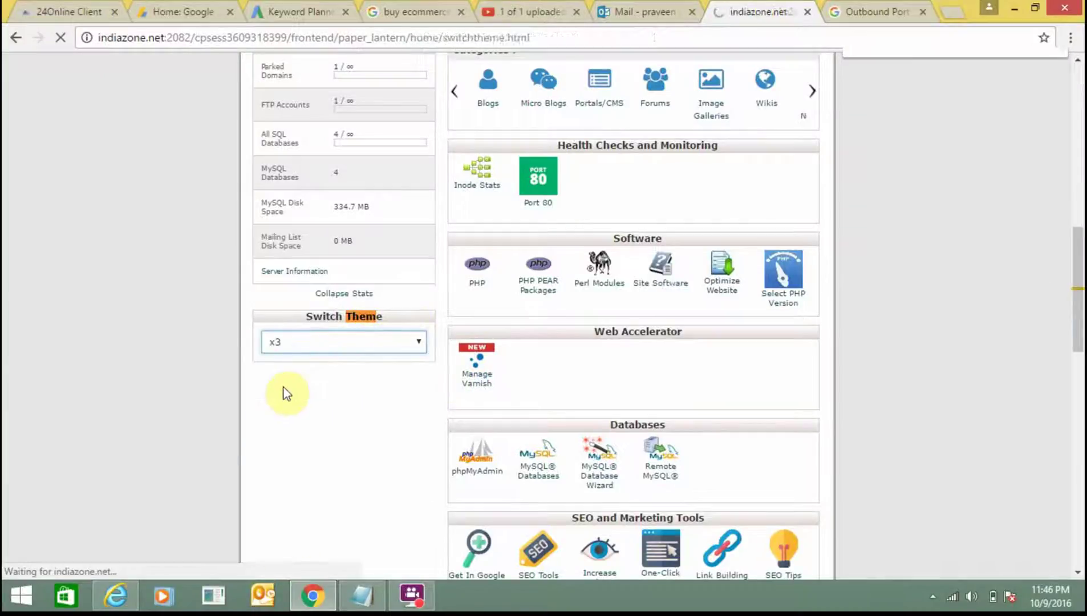
key(alt+Tab)
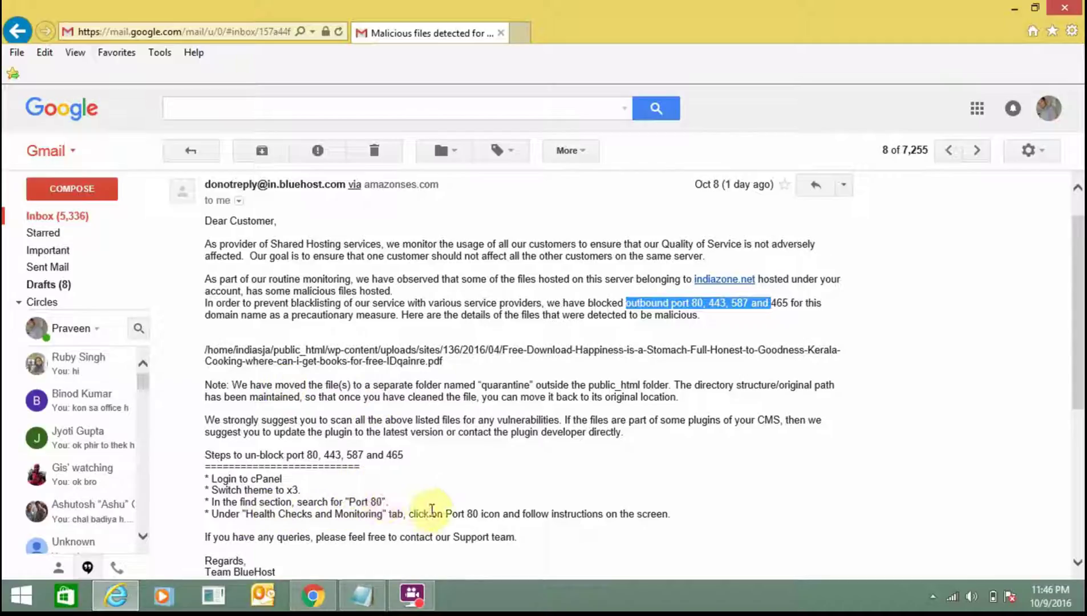
key(alt+Tab)
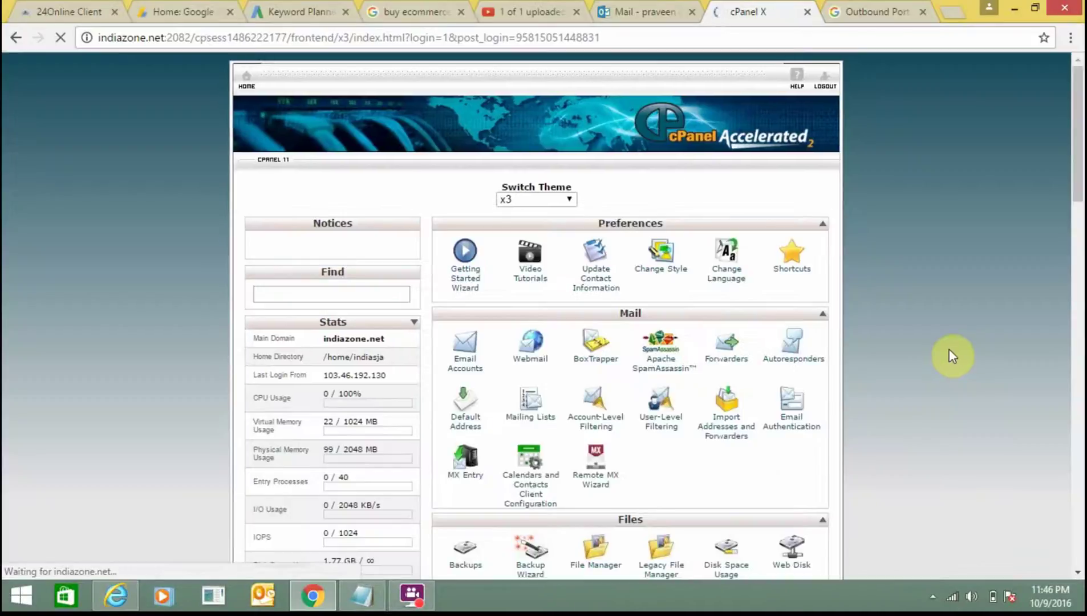
Open the Port 80 tool under Health Checks and Monitoring, showing ports 80, 443, 587, 465 blocked
key(ctrl+f)
text(port)
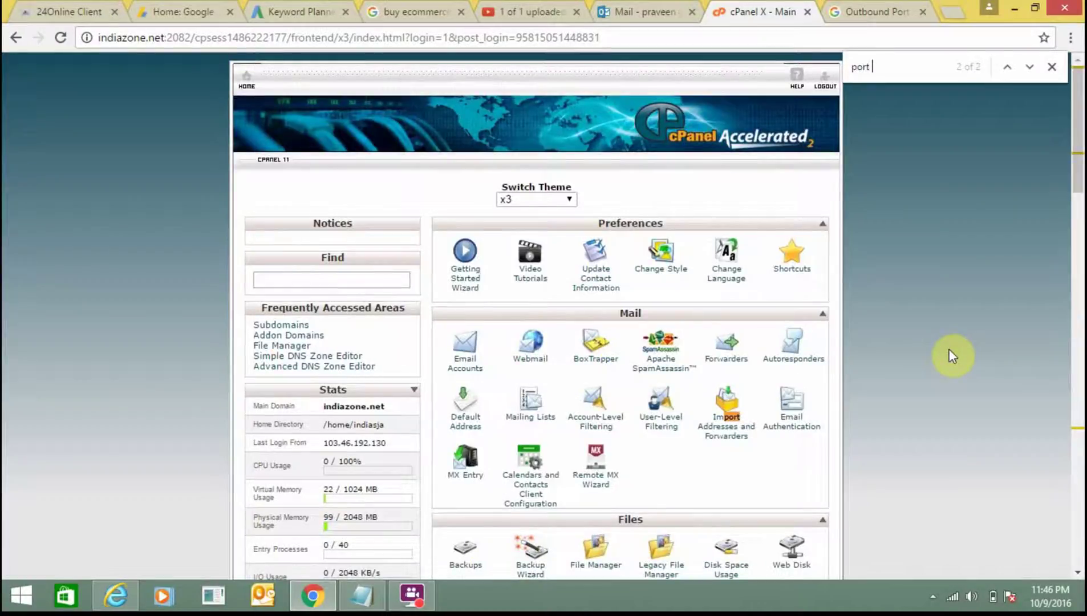
key(Return)
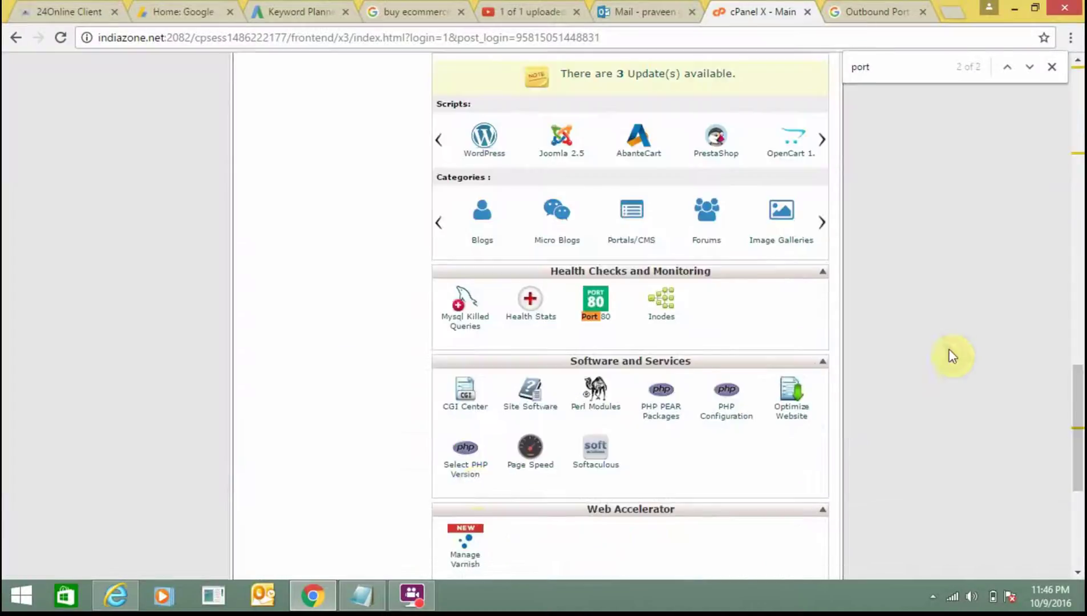
click(596, 318)
key(alt+Tab)
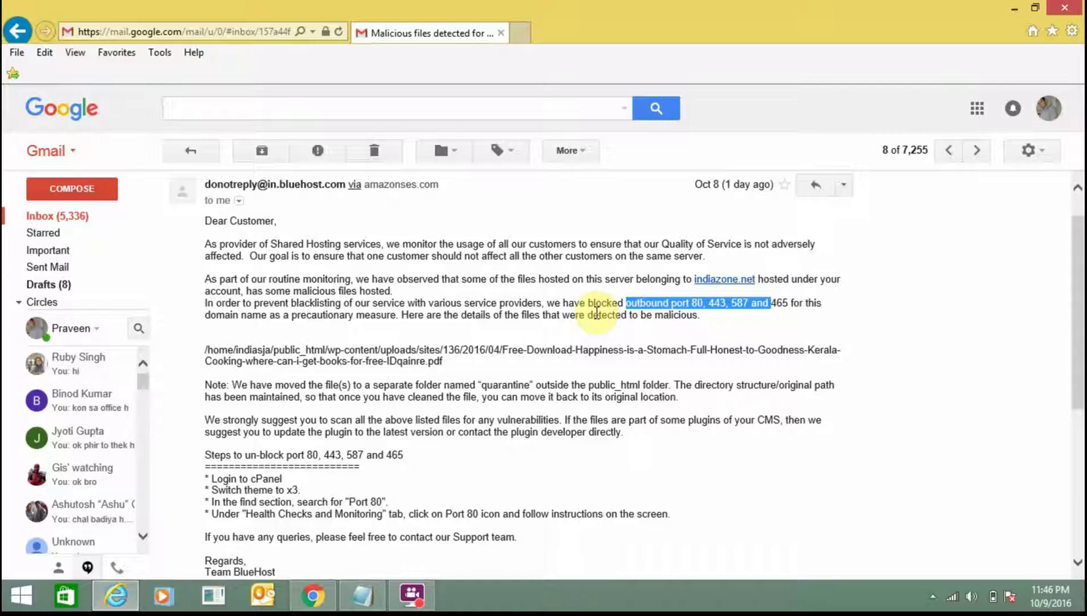
key(alt+Tab)
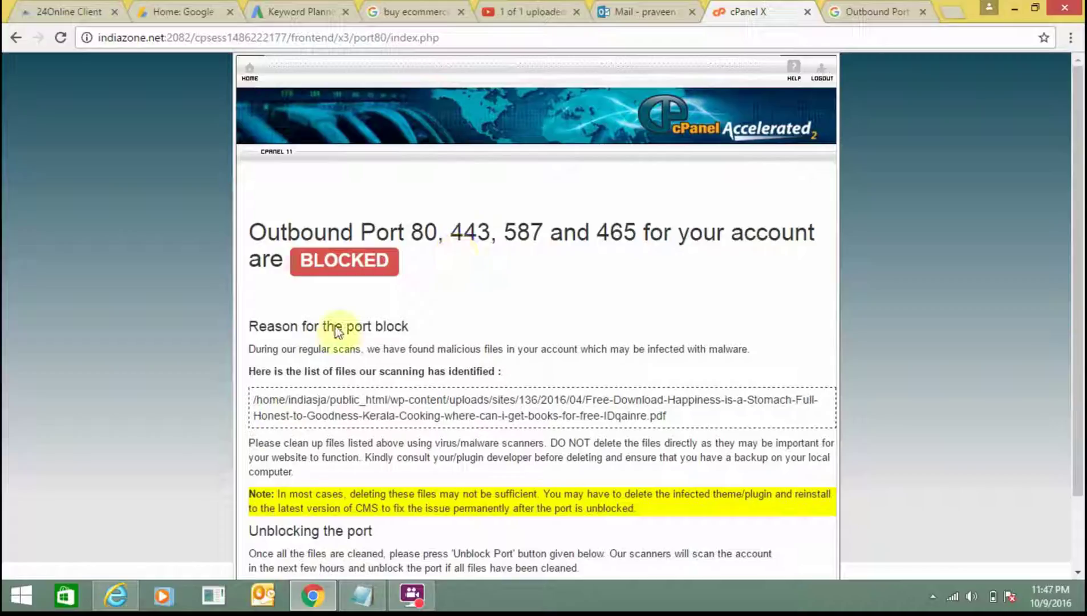
Note the flagged malicious file path and submit the Unblock Port request
drag(259, 388, 704, 420)
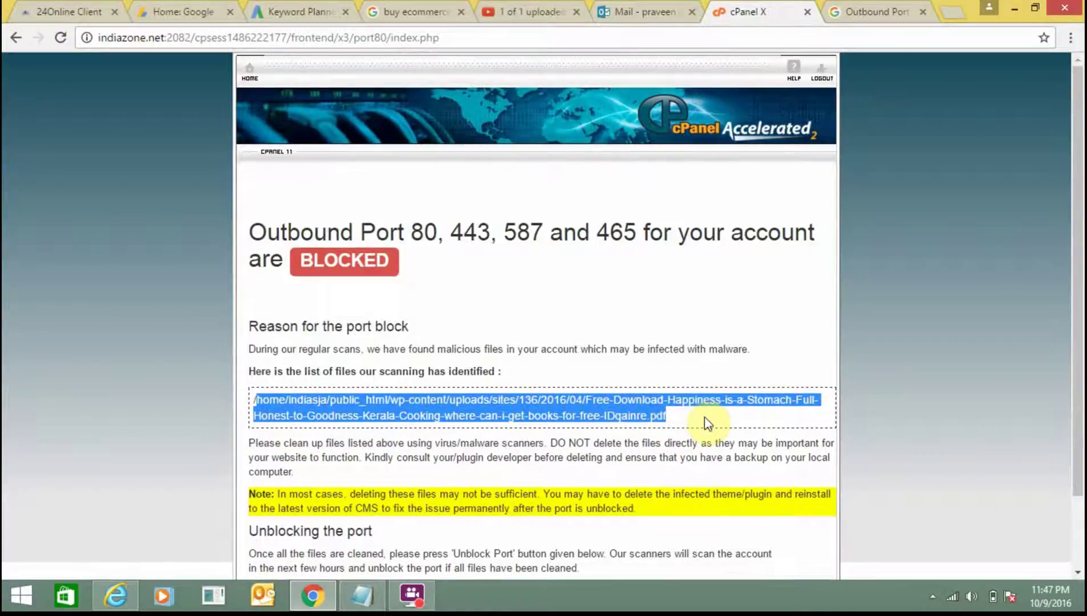
drag(1078, 262, 1078, 396)
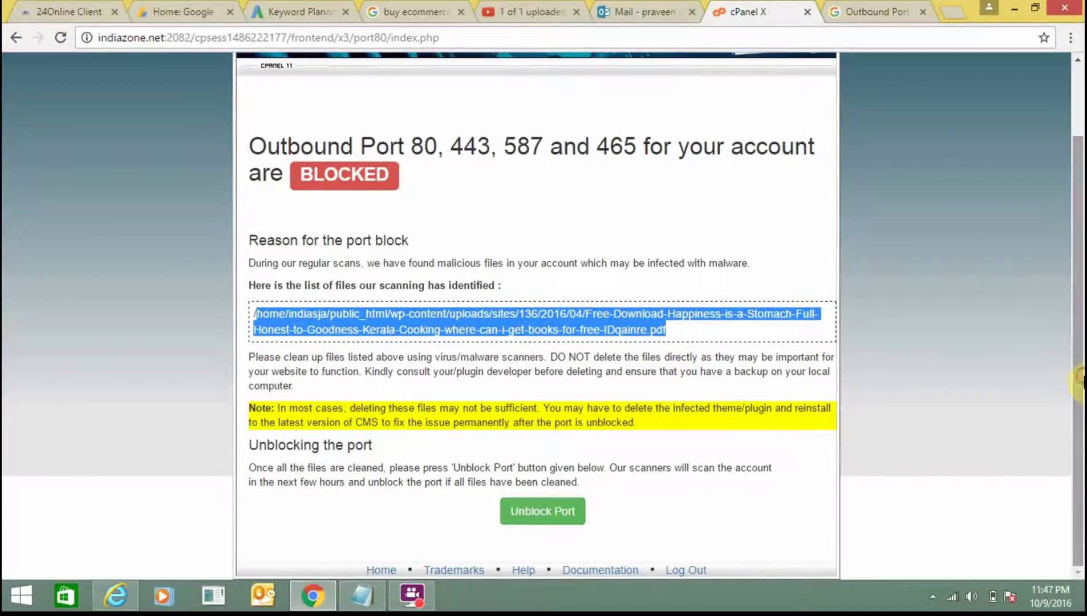
click(900, 423)
click(554, 512)
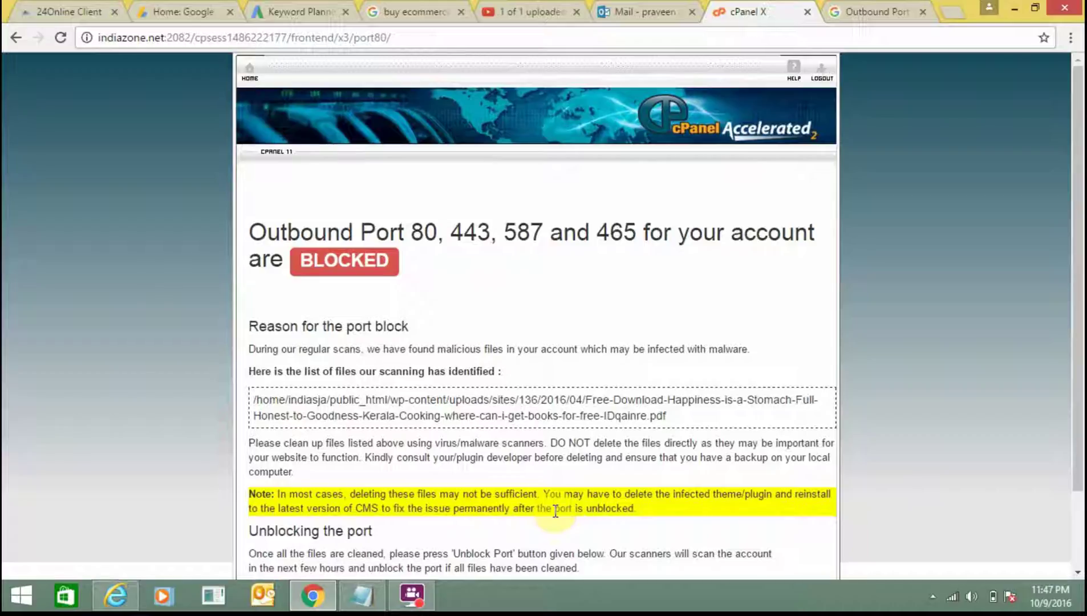
click(1080, 524)
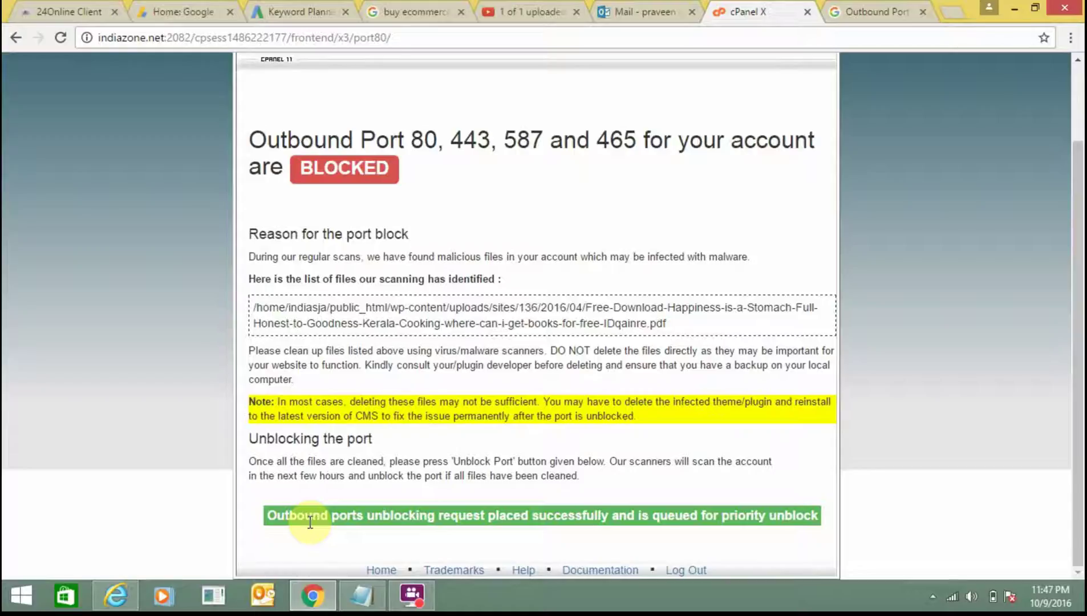
Review the BLOCKED heading and file-cleaning note on the confirmation page, then return to the Bluehost email
drag(286, 168, 258, 143)
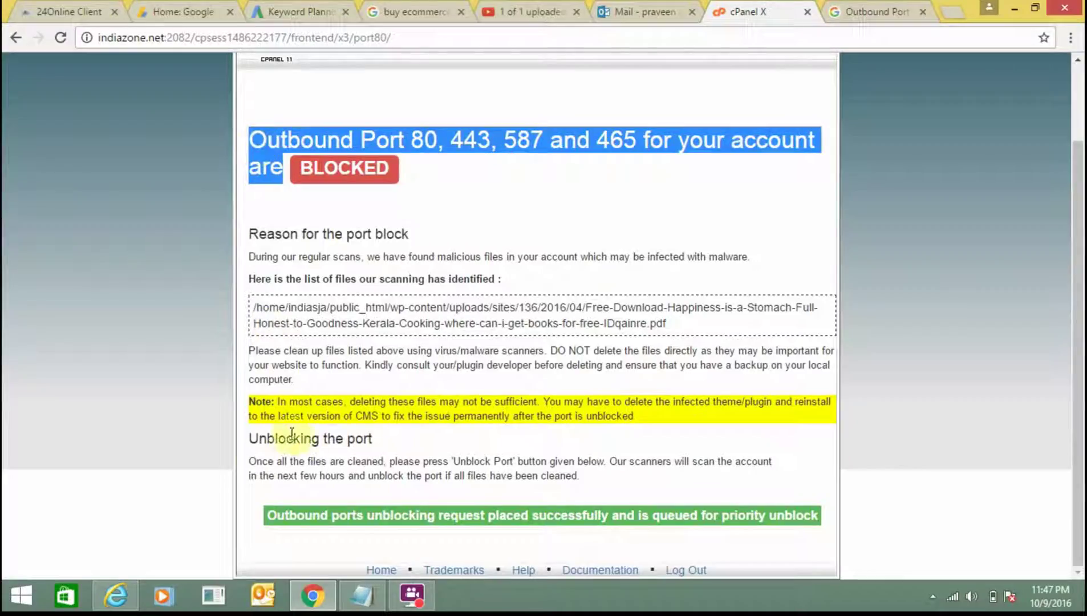
drag(252, 461, 350, 462)
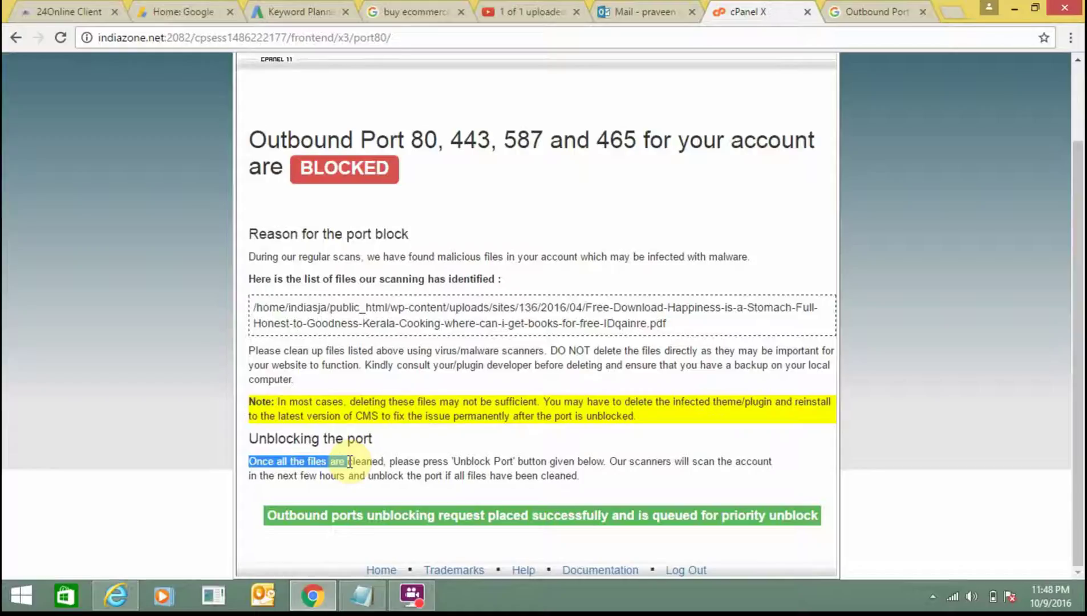
key(alt+Tab)
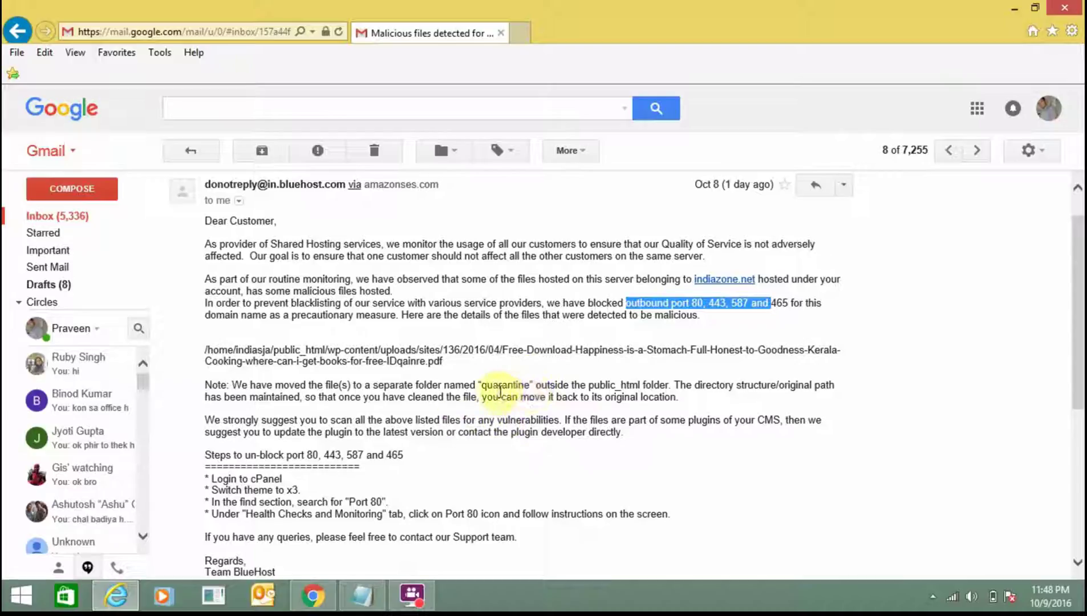
Highlight the 'quarantine' and 'public_html' folder mentions in the email, then bring back the Port 80 page
double_click(505, 387)
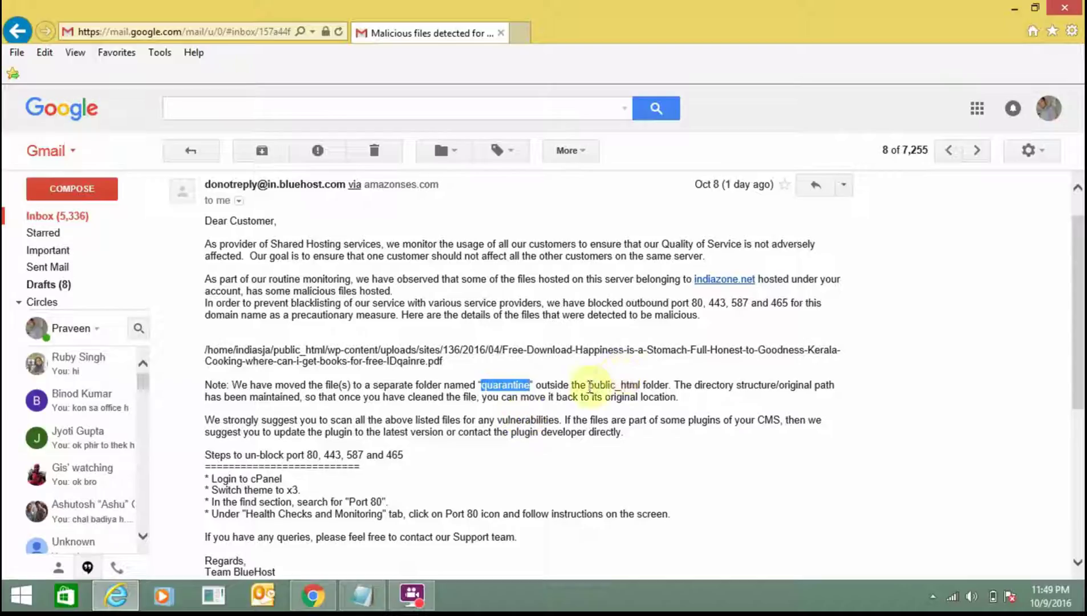
drag(588, 386, 670, 383)
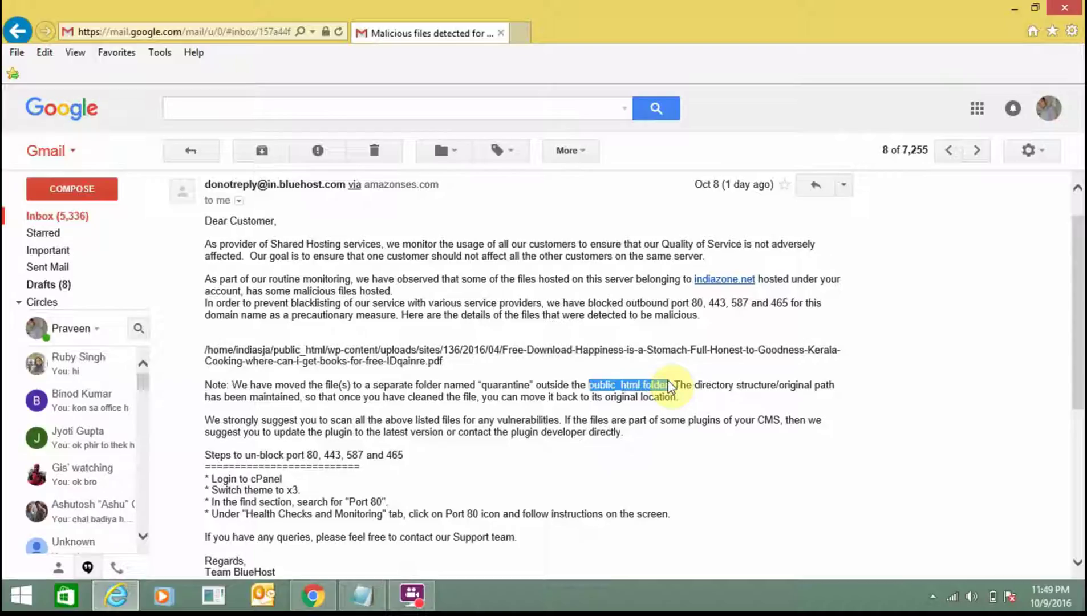
key(alt+Tab)
key(Escape)
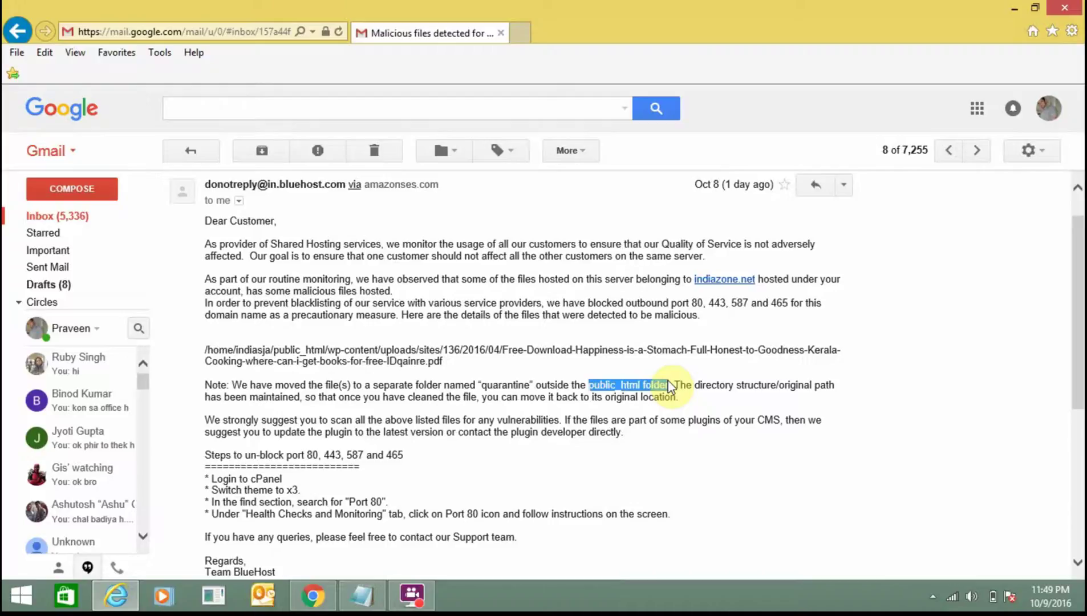
double_click(502, 388)
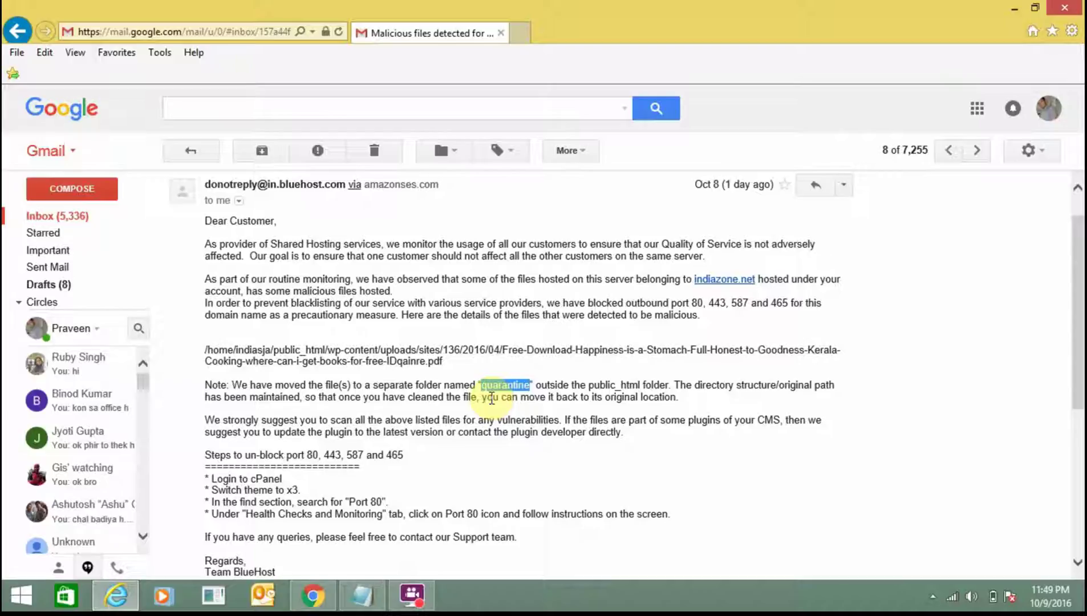
drag(589, 386, 659, 387)
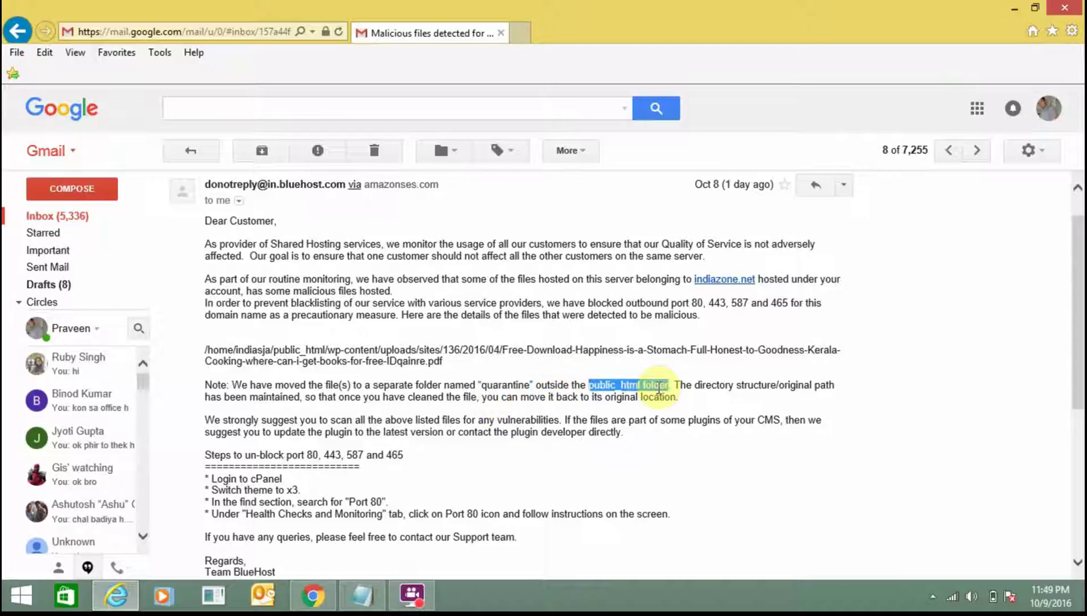
click(312, 596)
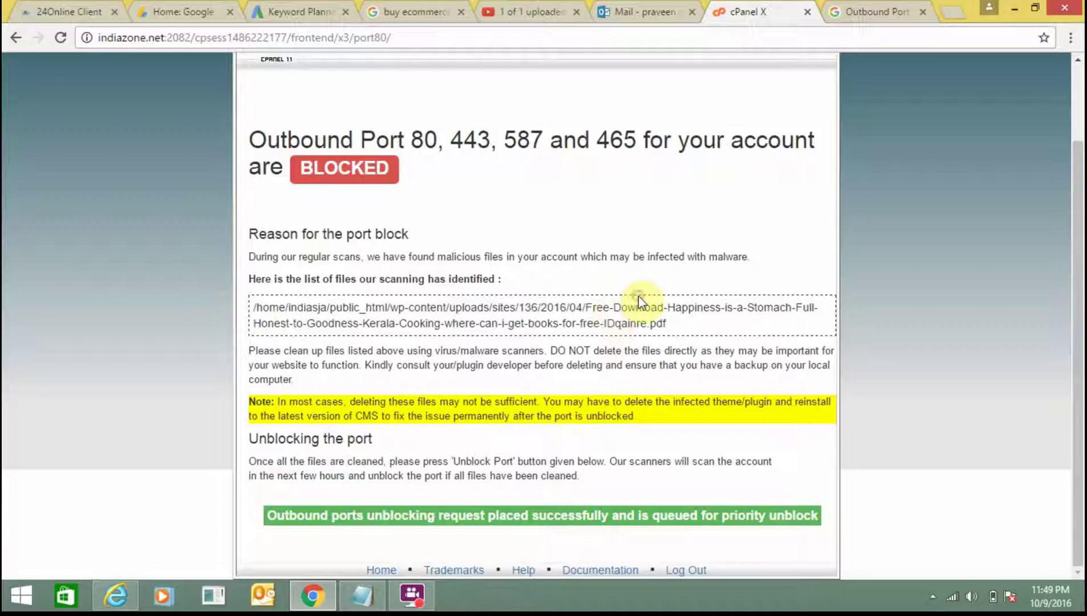